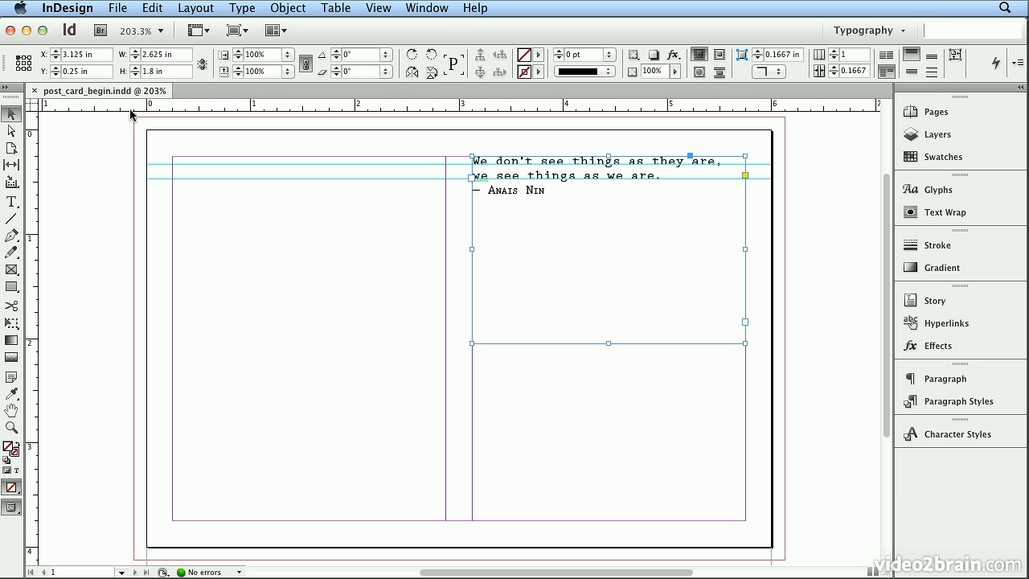
# Remove both horizontal ruler guides near the top of the postcard page.
pyautogui.click(196, 165)
pyautogui.click(195, 164)
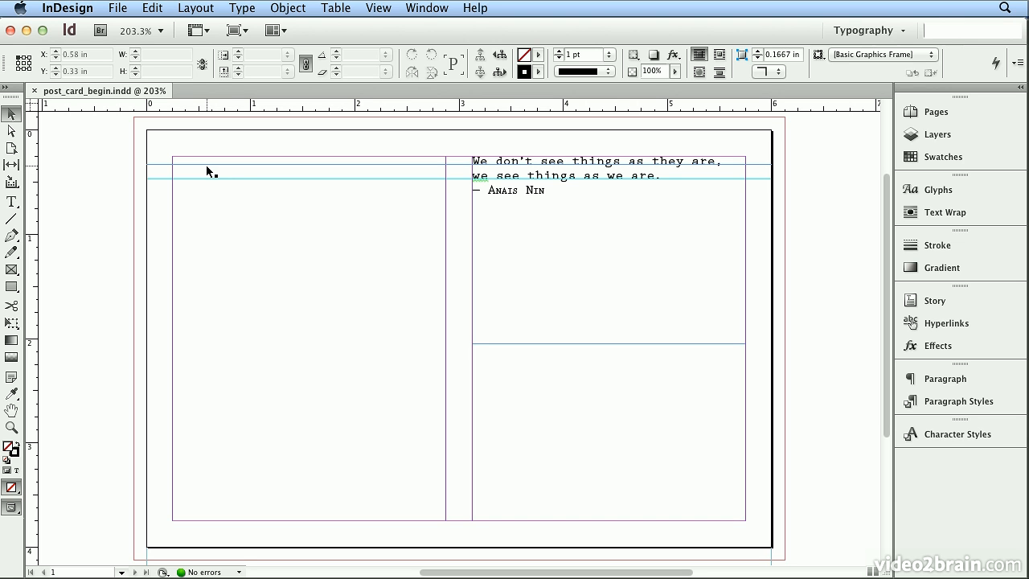
pyautogui.click(206, 165)
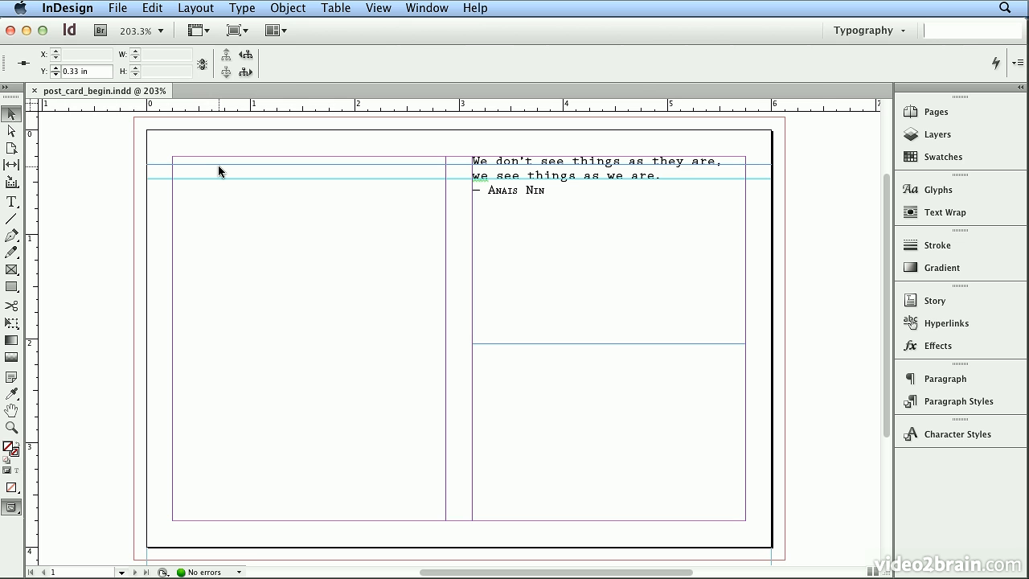
pyautogui.moveTo(218, 164); pyautogui.dragTo(218, 177)
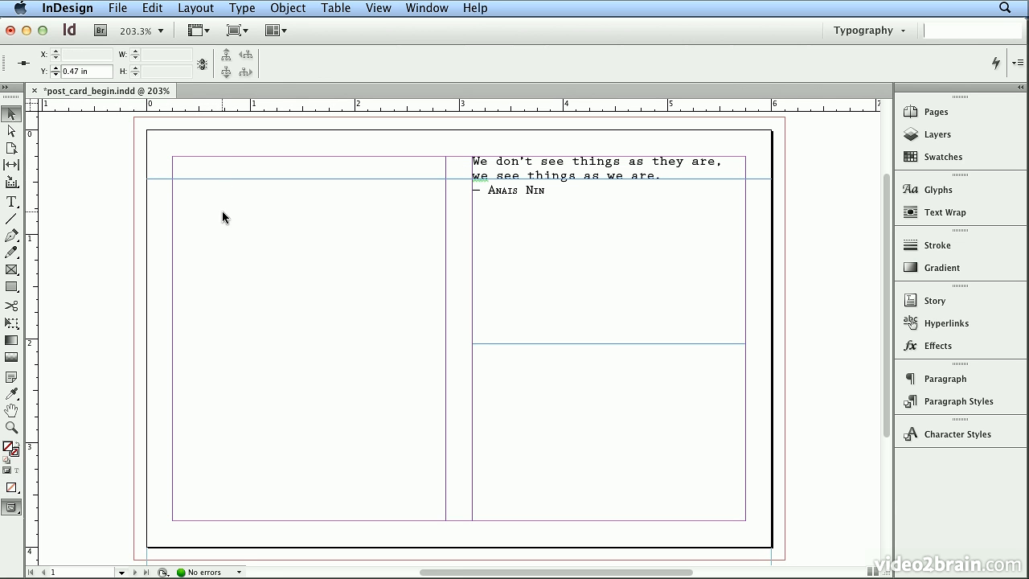
pyautogui.press('Delete')
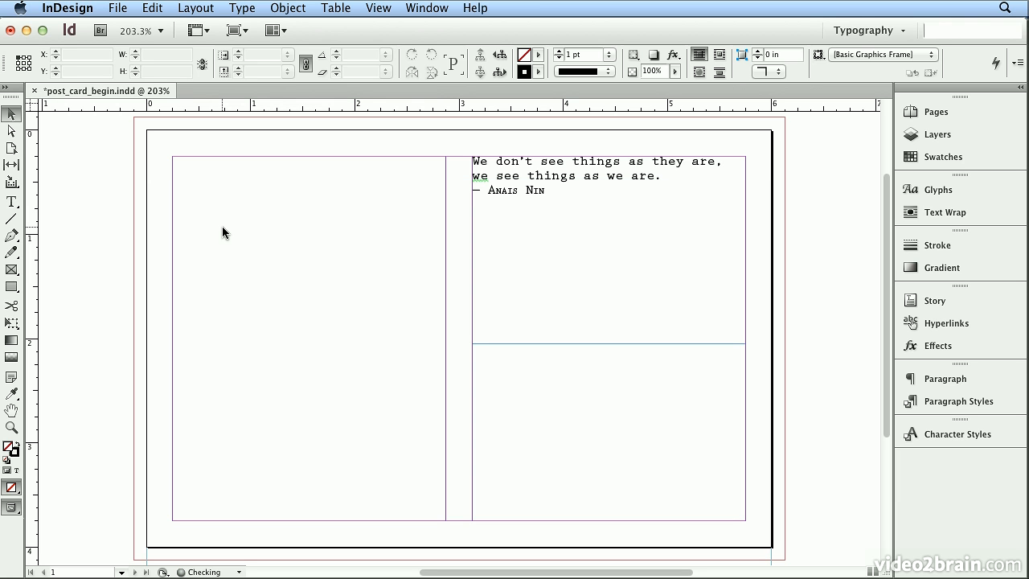
pyautogui.doubleClick(567, 177)
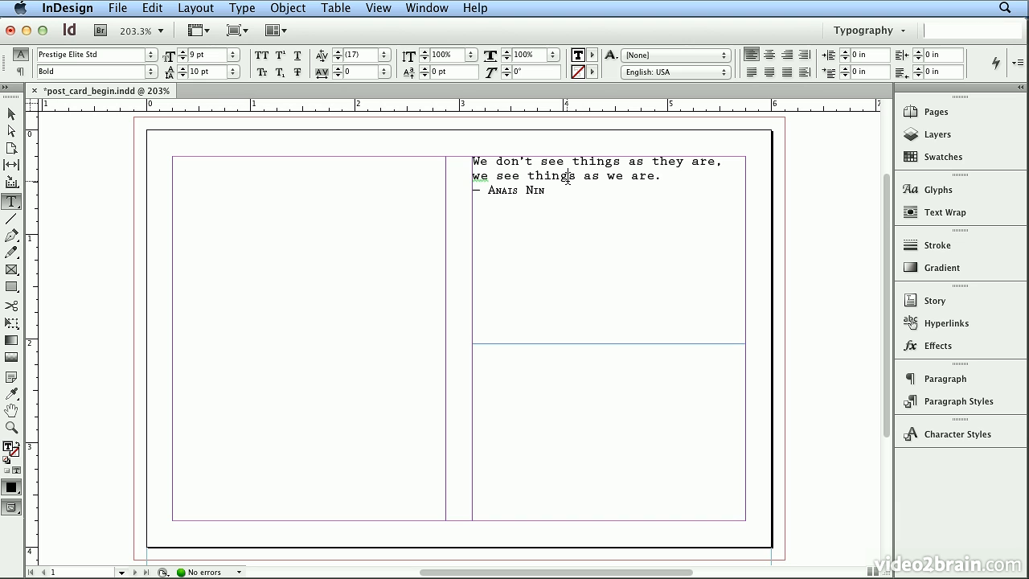
pyautogui.tripleClick(458, 194)
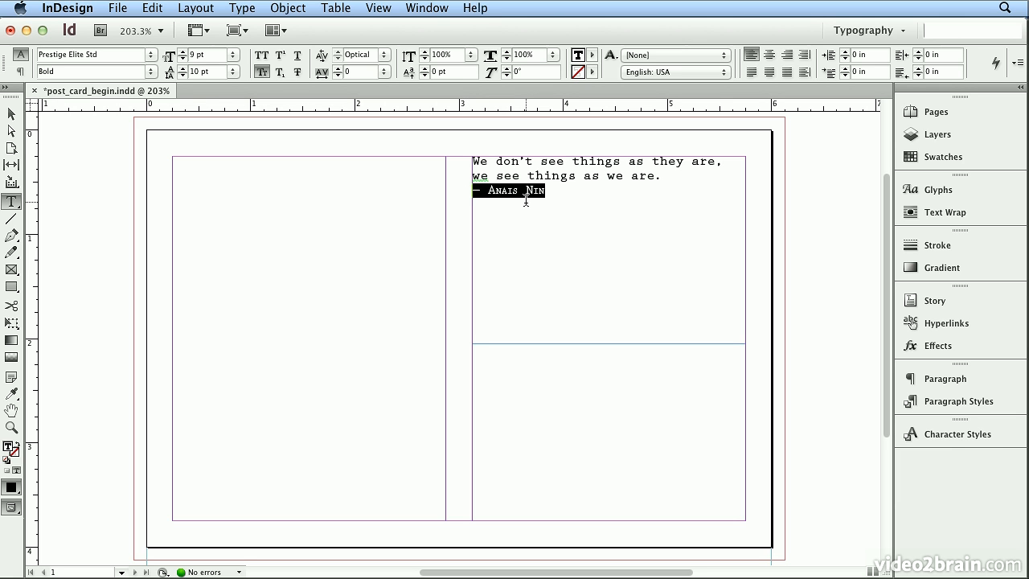
pyautogui.click(561, 192)
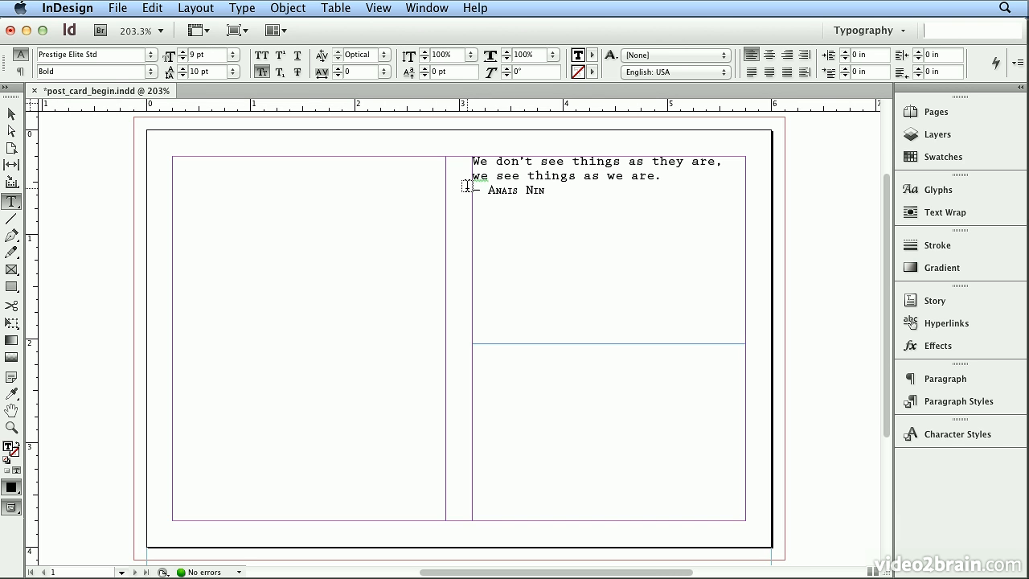
pyautogui.moveTo(467, 189); pyautogui.dragTo(640, 238)
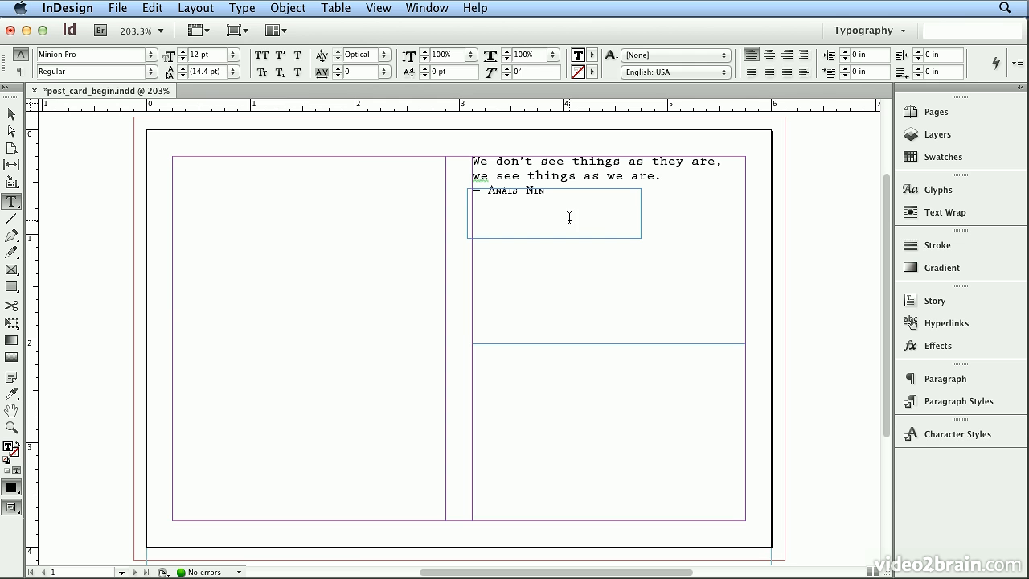
pyautogui.click(151, 8)
pyautogui.click(173, 19)
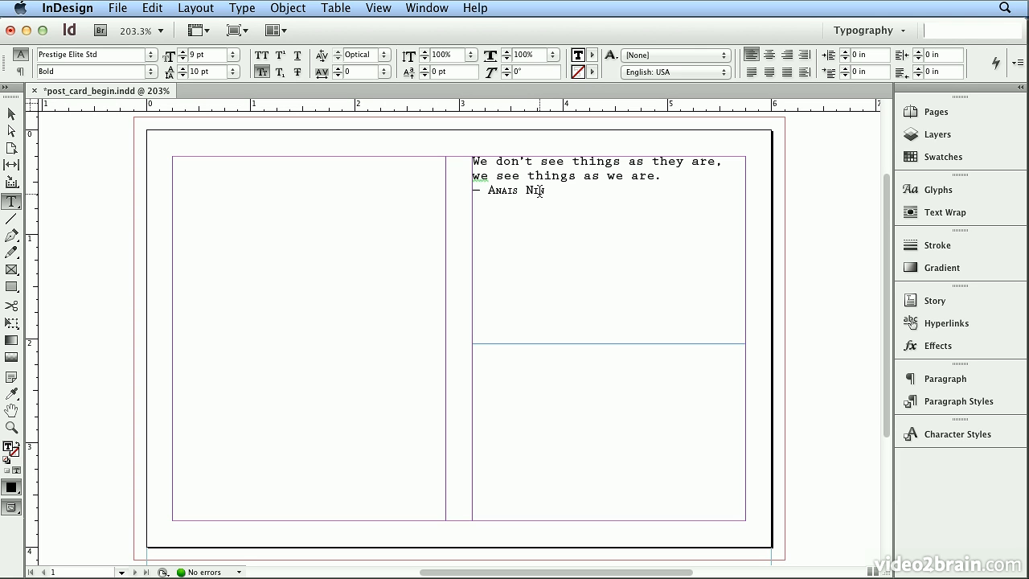
# Set the font of the attribution line below the quote to Myriad Pro Regular.
pyautogui.doubleClick(539, 190)
pyautogui.tripleClick(538, 190)
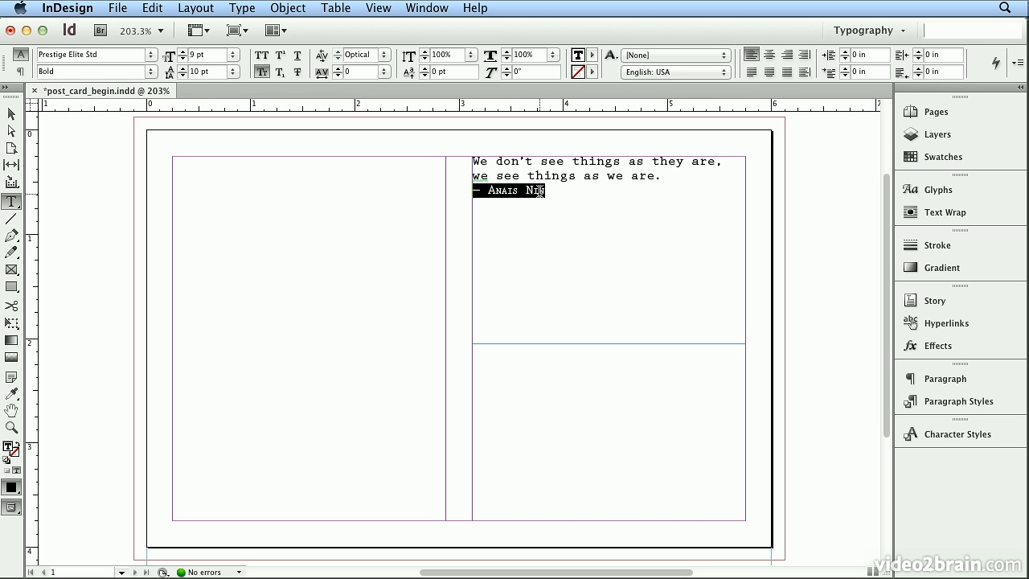
pyautogui.moveTo(97, 54); pyautogui.dragTo(2, 43)
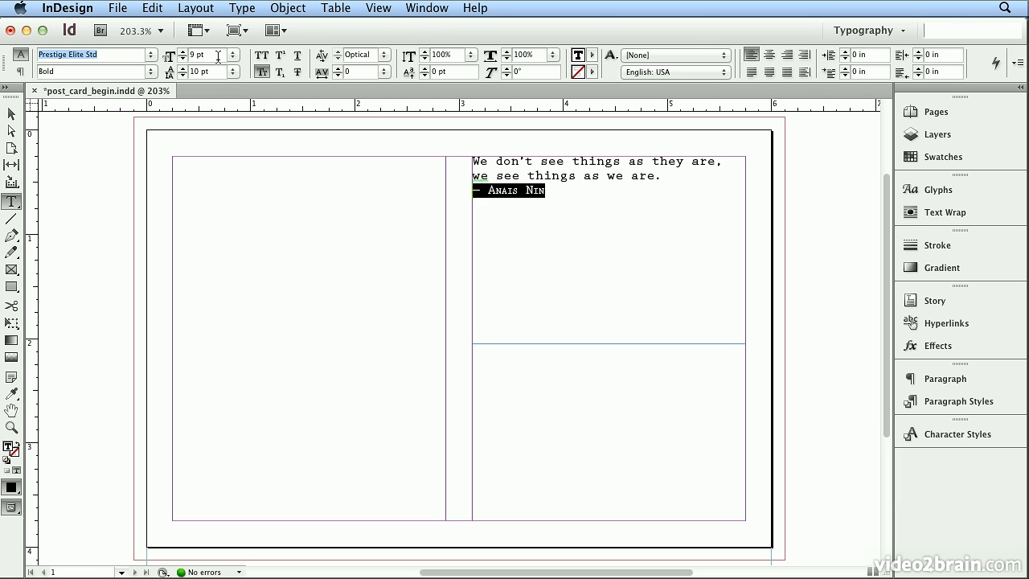
pyautogui.write('Myriad Pro')
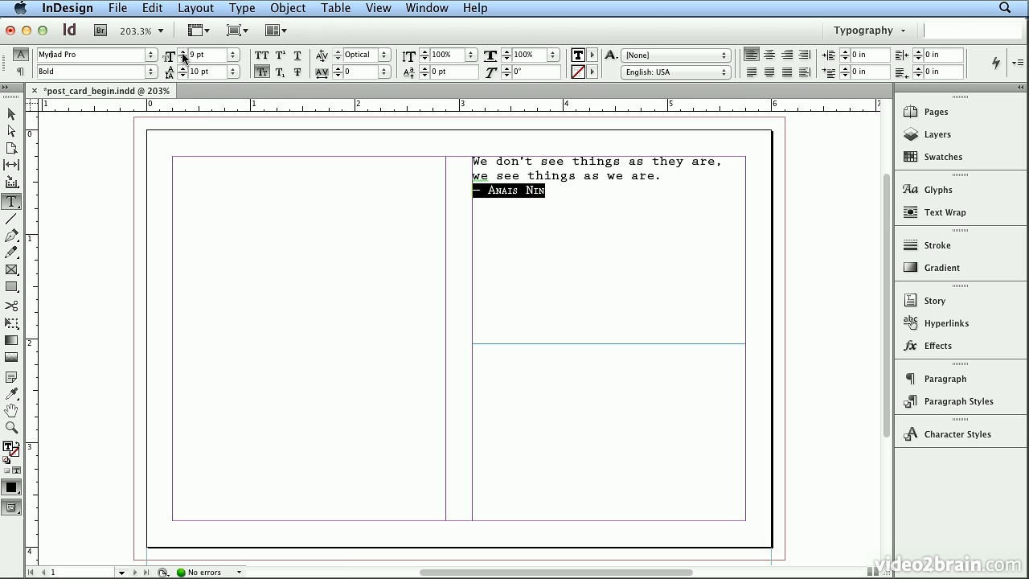
pyautogui.click(151, 55)
pyautogui.moveTo(152, 61)
pyautogui.click(482, 193)
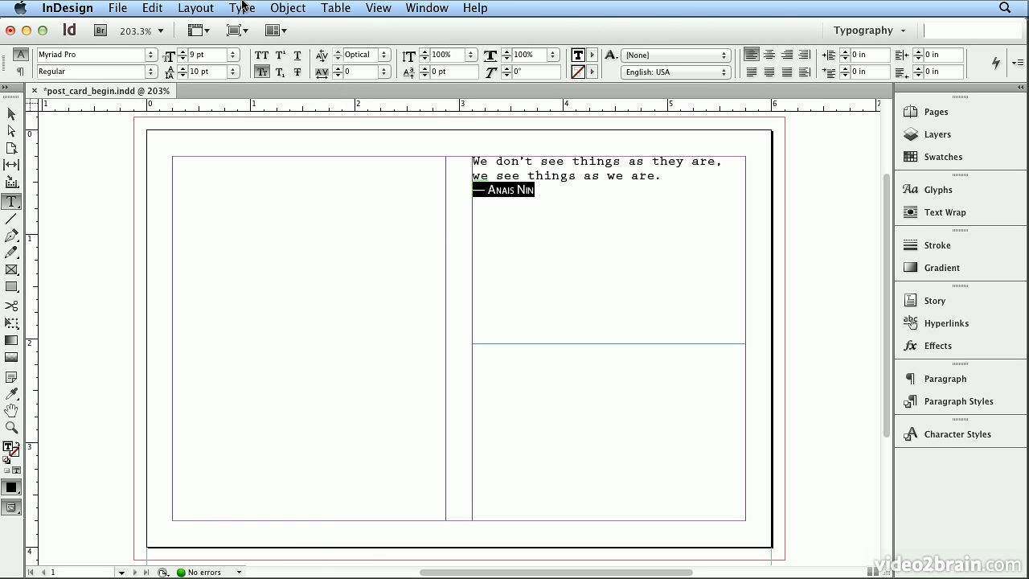
pyautogui.click(242, 8)
pyautogui.moveTo(245, 29)
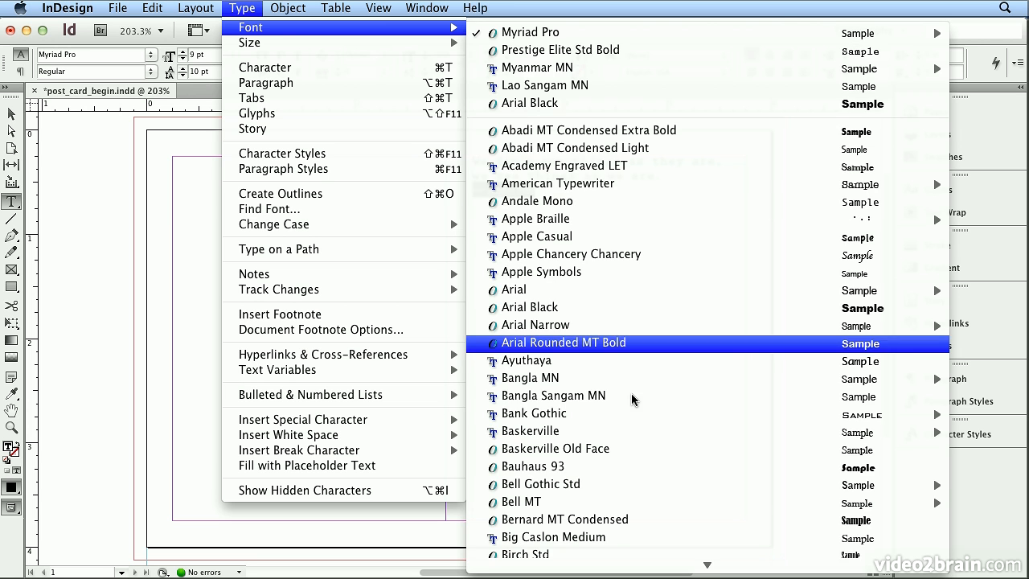
pyautogui.scroll(-5, 622, 555)
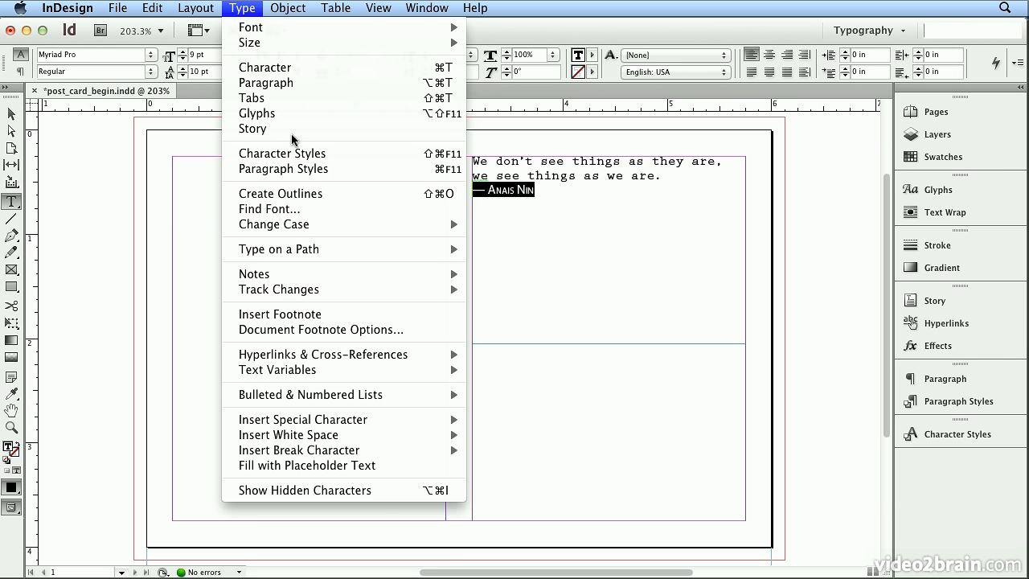
pyautogui.click(239, 10)
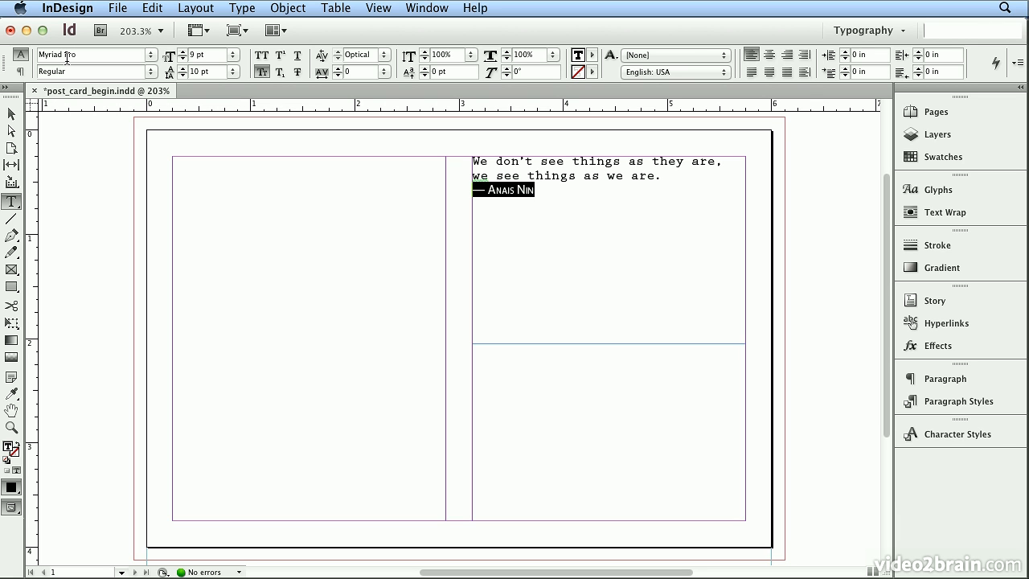
# Turn off Small Caps for the attribution line below the quote.
pyautogui.click(261, 73)
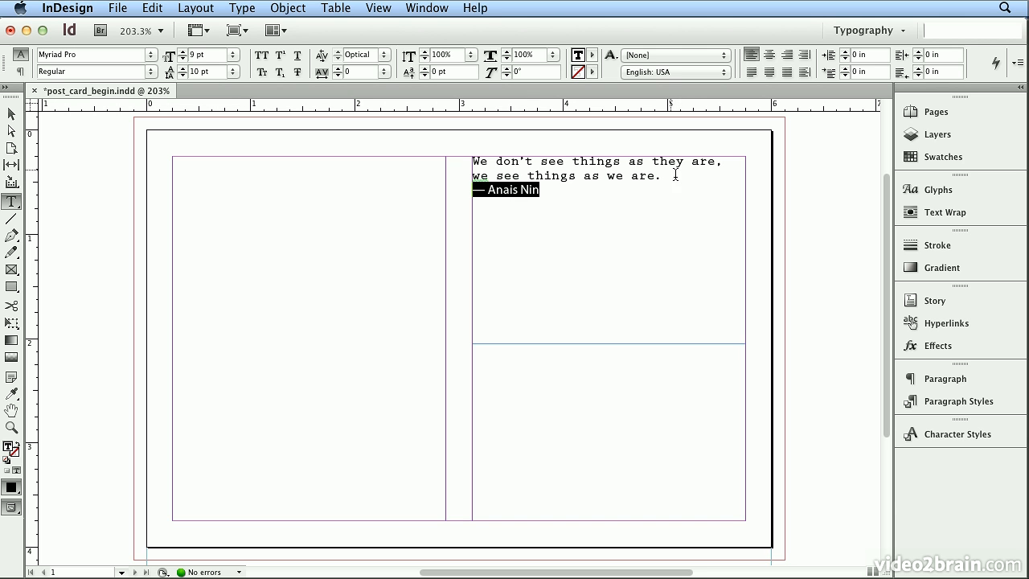
# Set the two-line quote above the attribution in Minion Pro Italic.
pyautogui.moveTo(666, 176); pyautogui.dragTo(591, 132)
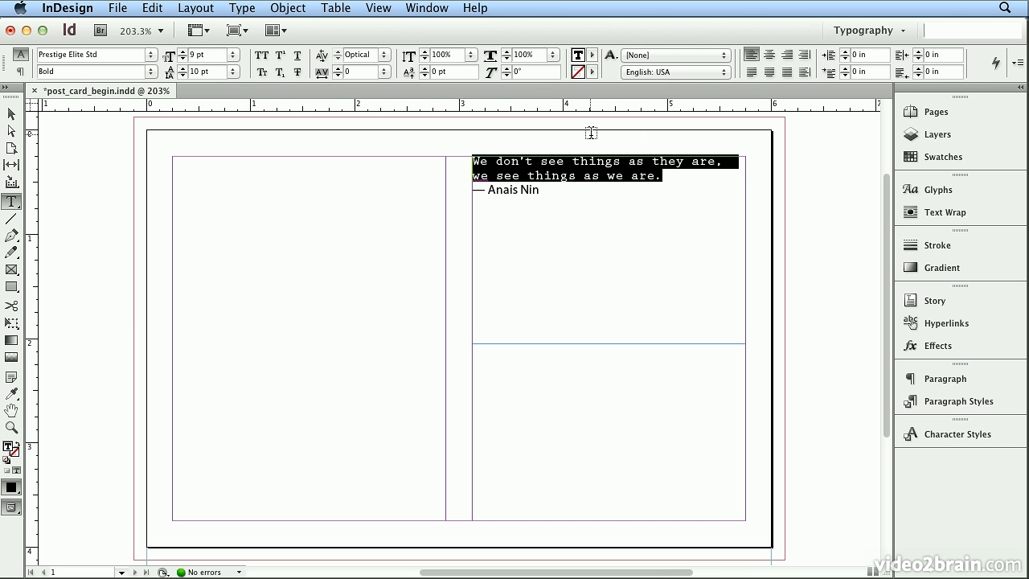
pyautogui.click(151, 54)
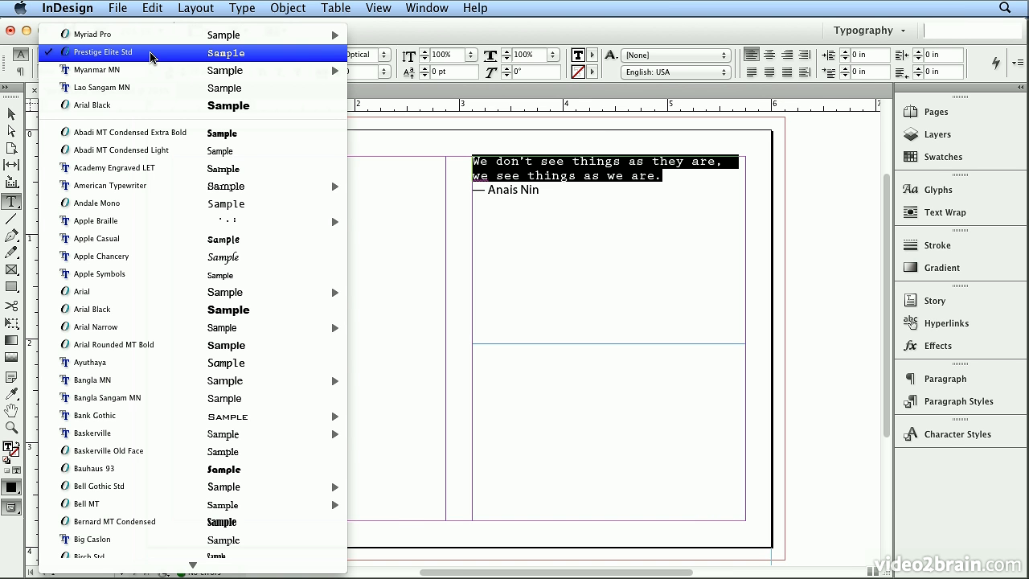
pyautogui.click(151, 54)
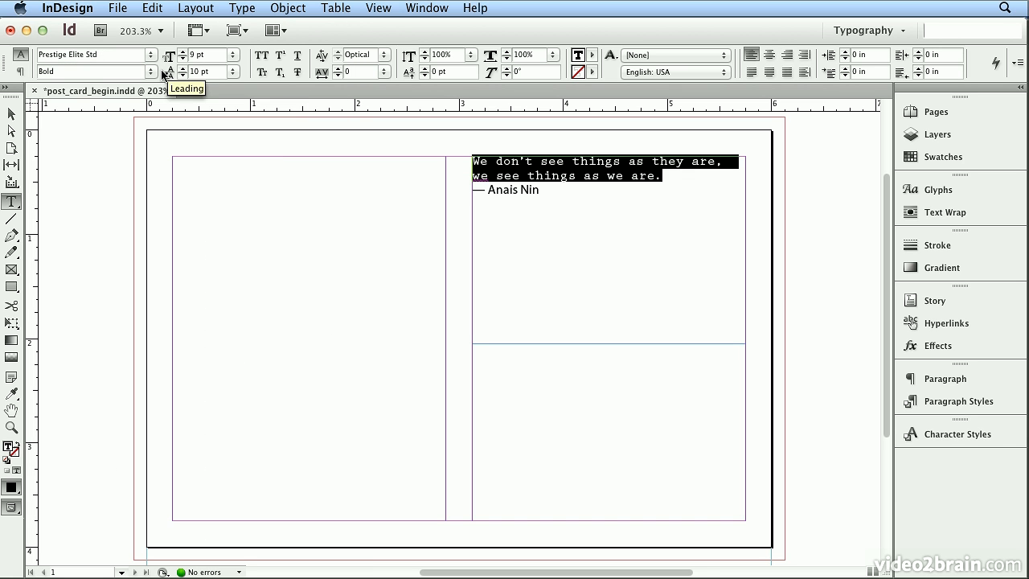
pyautogui.write('Minion Pro')
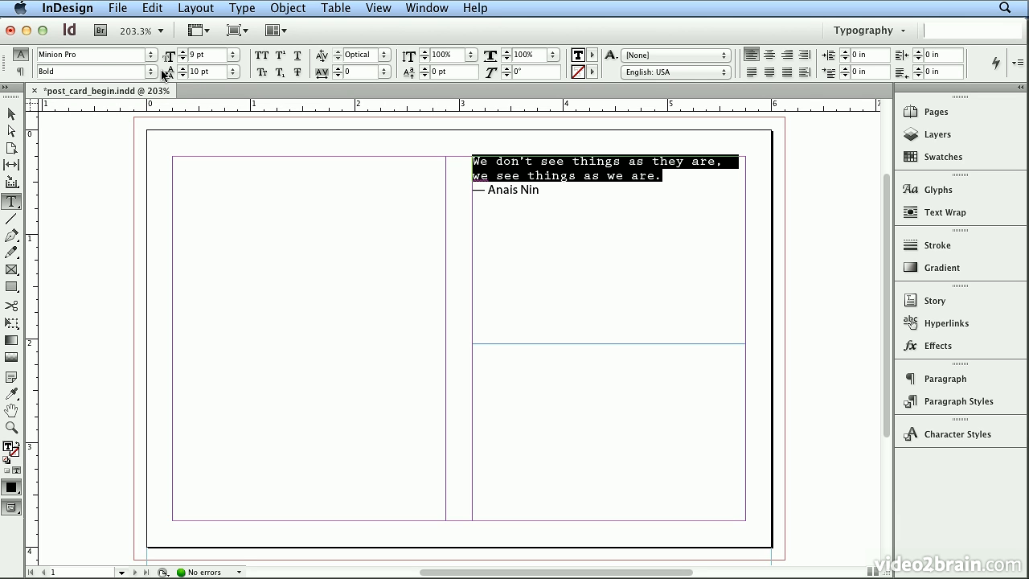
pyautogui.click(150, 72)
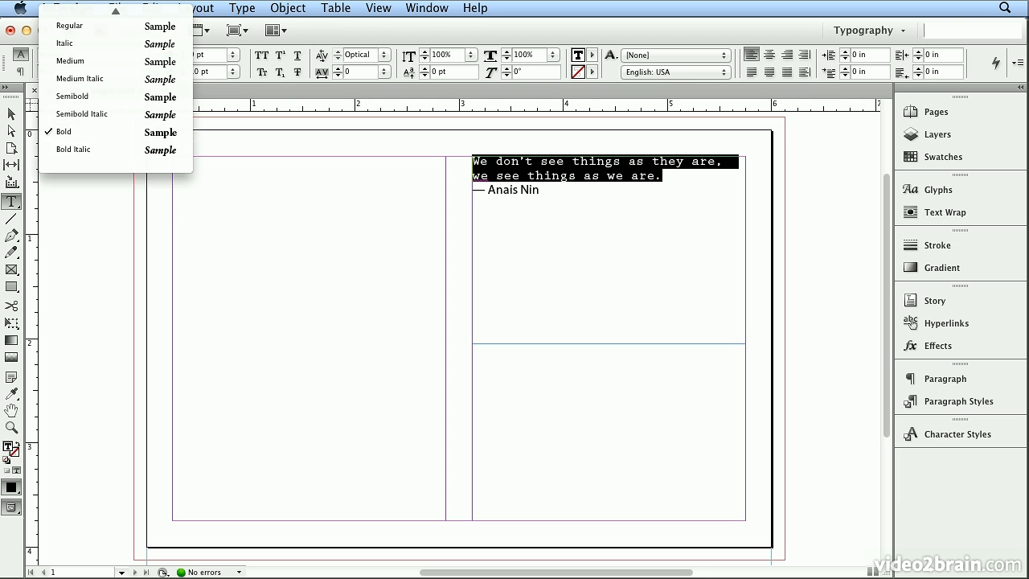
pyautogui.click(141, 73)
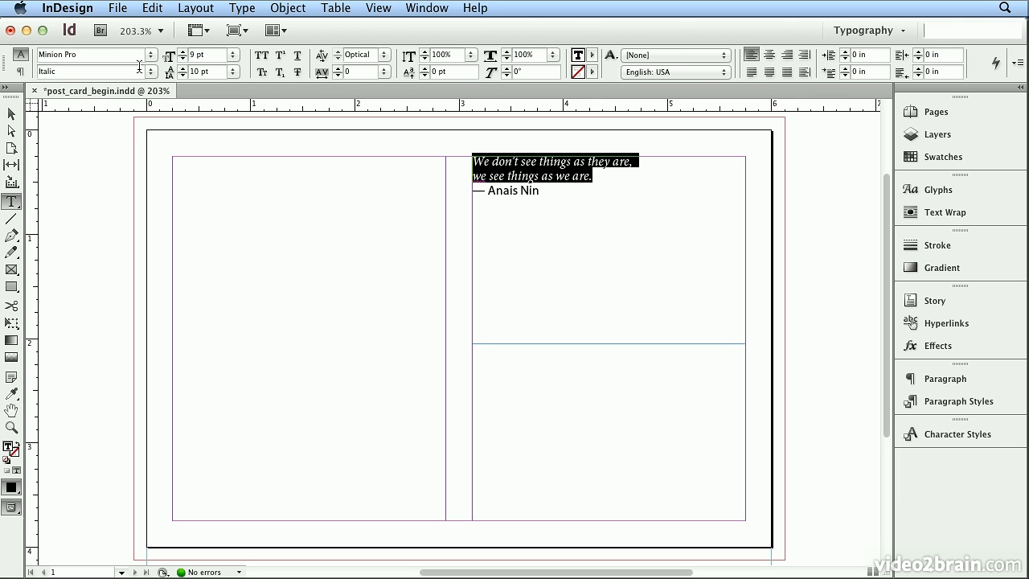
# Select all the text in the frame and increase its font size to 15 pt.
pyautogui.click(153, 8)
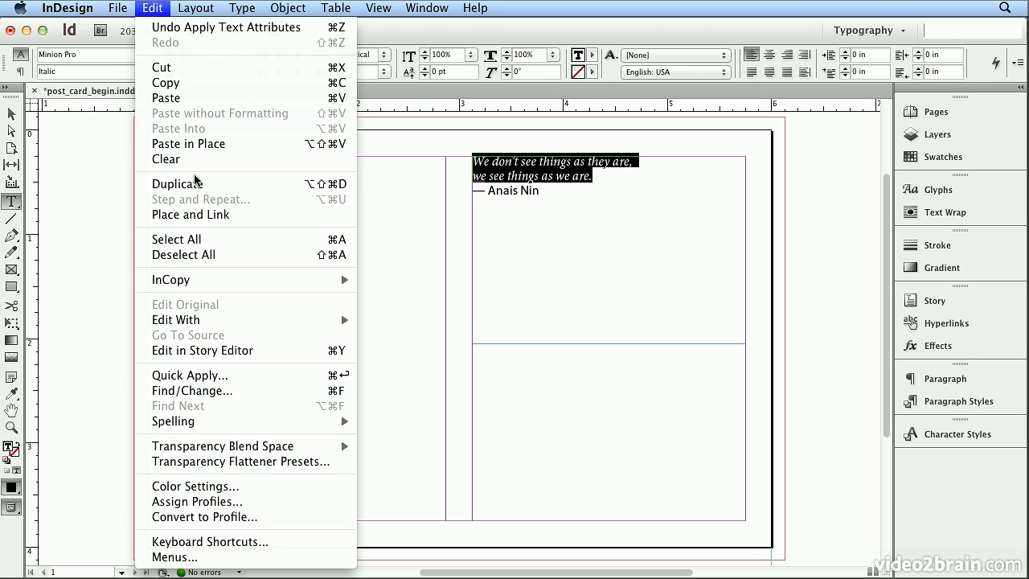
pyautogui.click(176, 239)
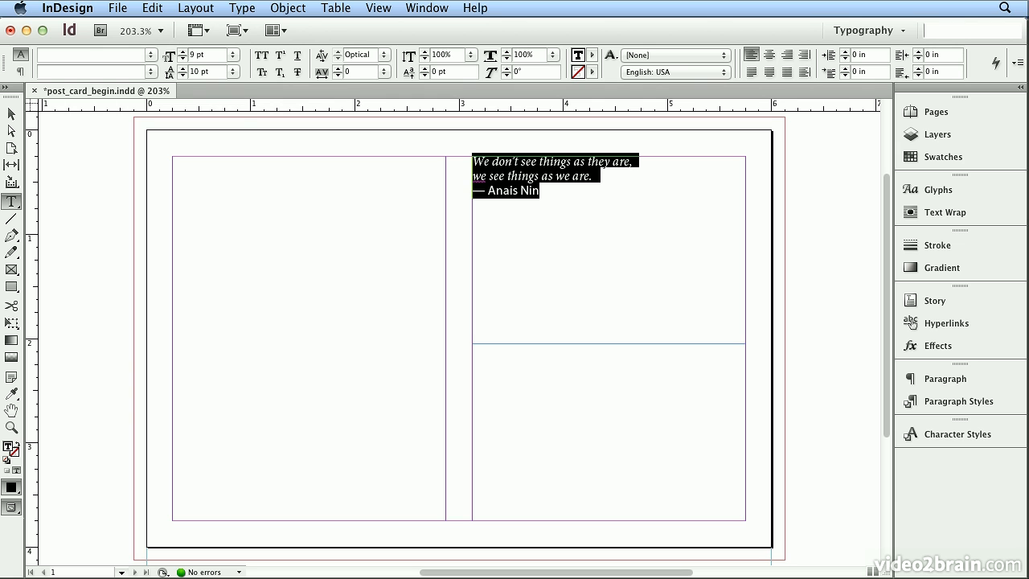
pyautogui.click(182, 52)
pyautogui.click(182, 52)
pyautogui.click(182, 51)
pyautogui.click(181, 50)
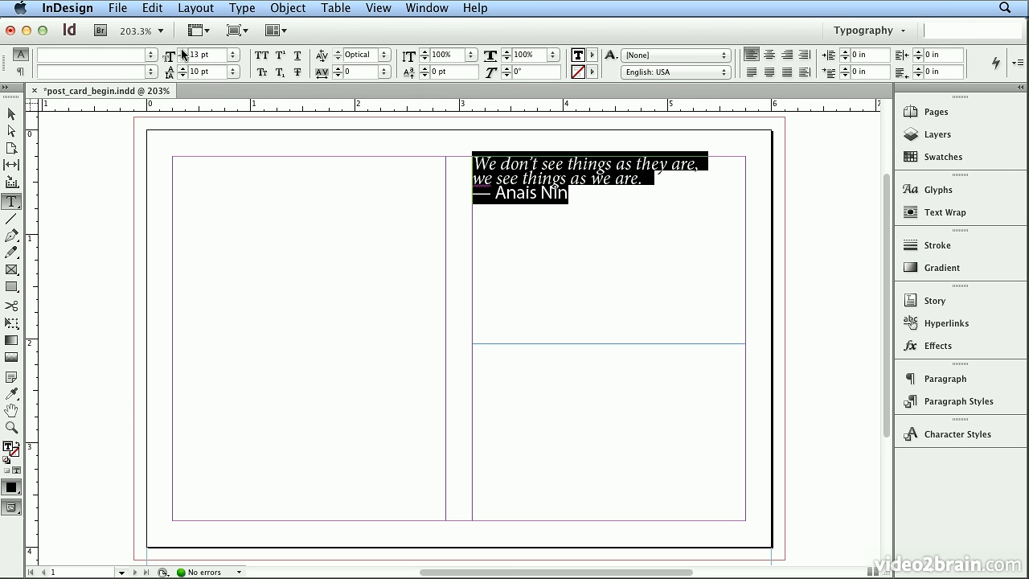
pyautogui.click(181, 50)
pyautogui.click(181, 50)
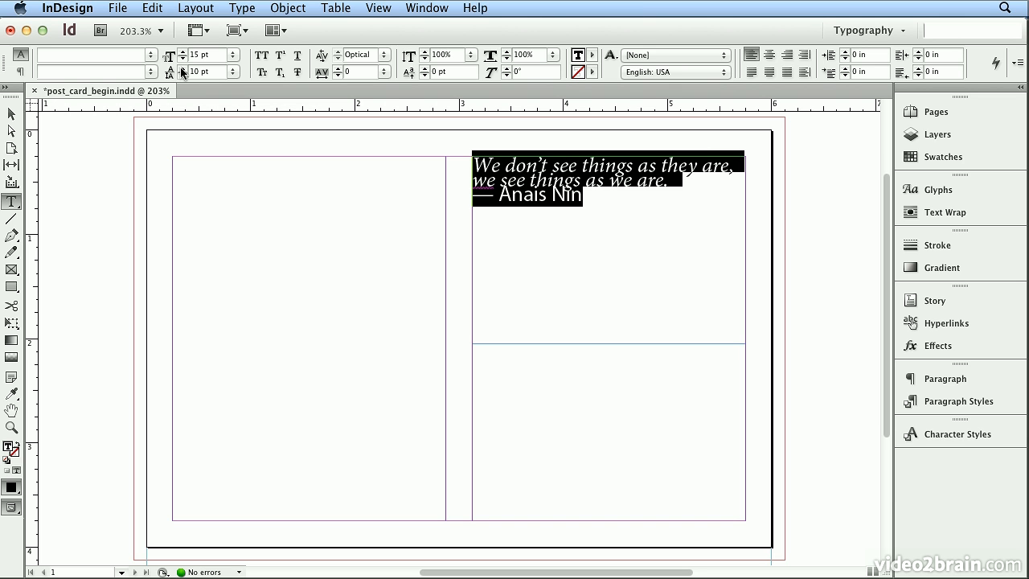
# Set the leading of the quote and attribution to 14 pt and place the text cursor at the end of the quote.
pyautogui.click(181, 68)
pyautogui.click(181, 68)
pyautogui.click(181, 67)
pyautogui.click(181, 68)
pyautogui.click(180, 67)
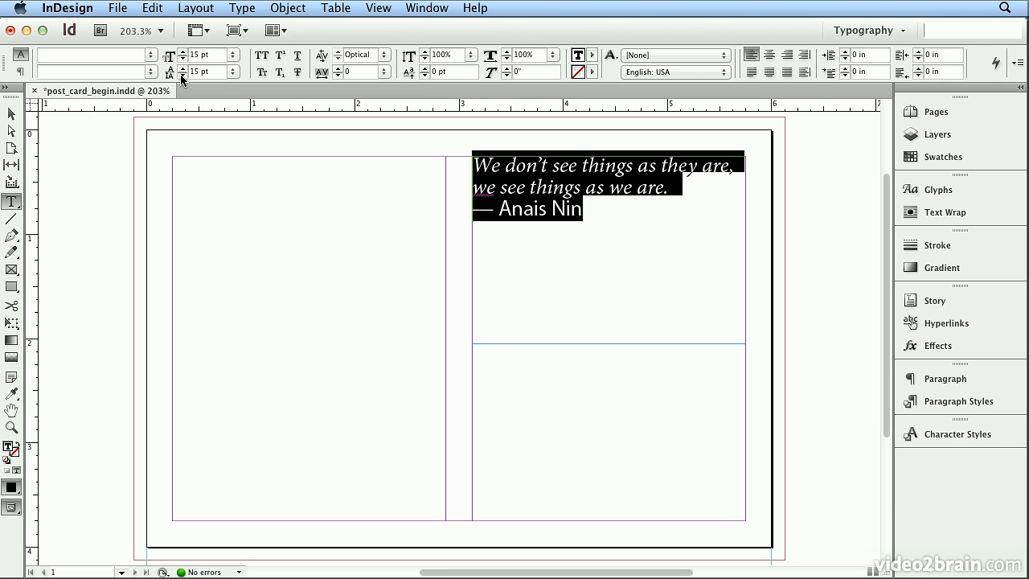
pyautogui.click(181, 75)
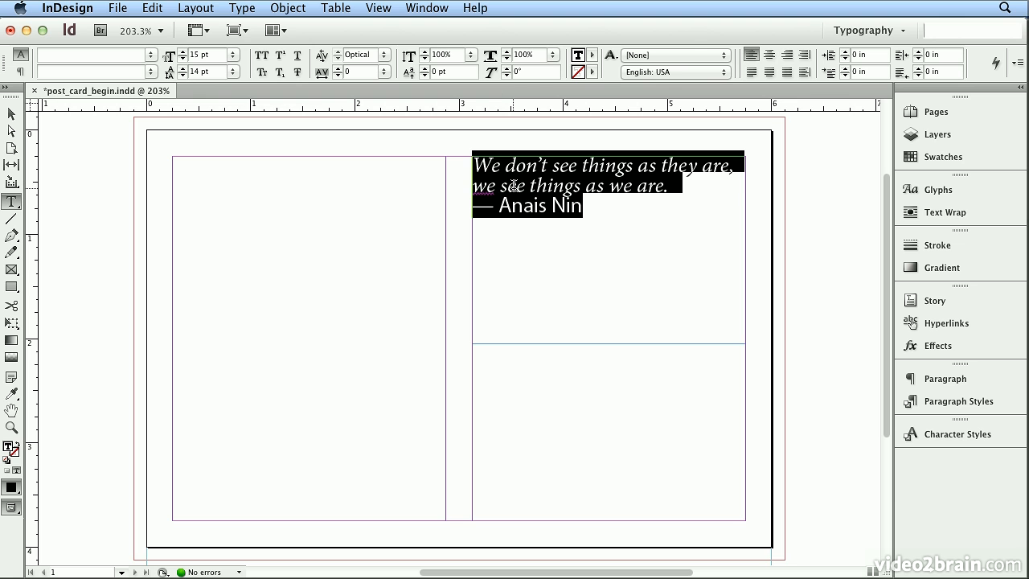
pyautogui.click(697, 184)
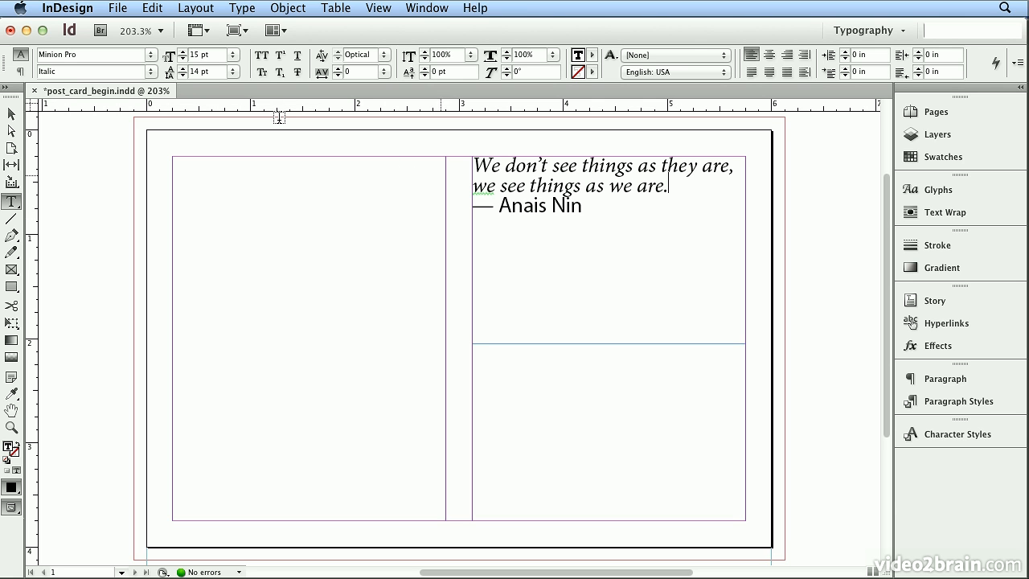
# Compare the character and paragraph formatting controls for the quote, leaving the paragraph formatting controls shown.
pyautogui.click(20, 74)
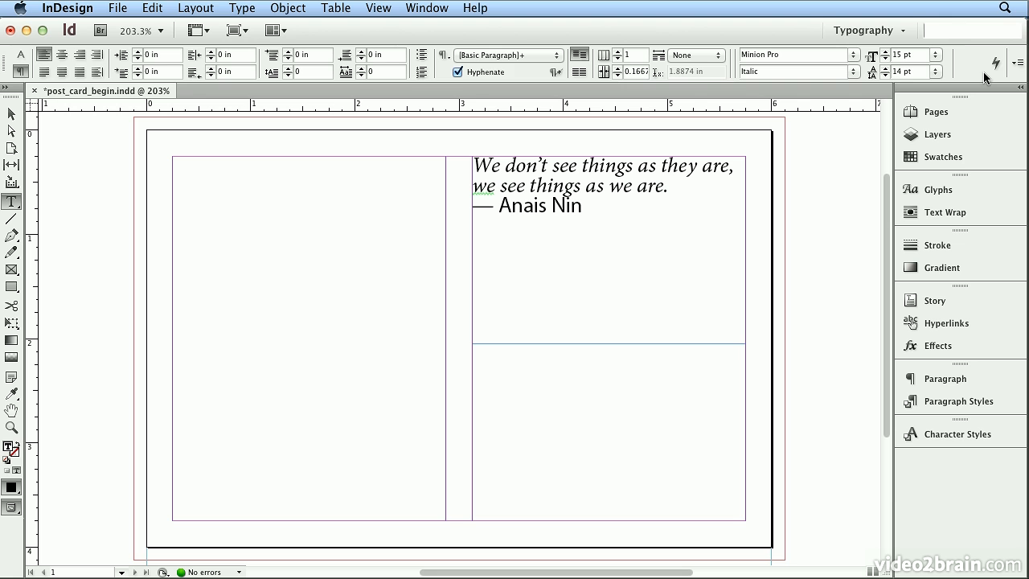
pyautogui.click(21, 58)
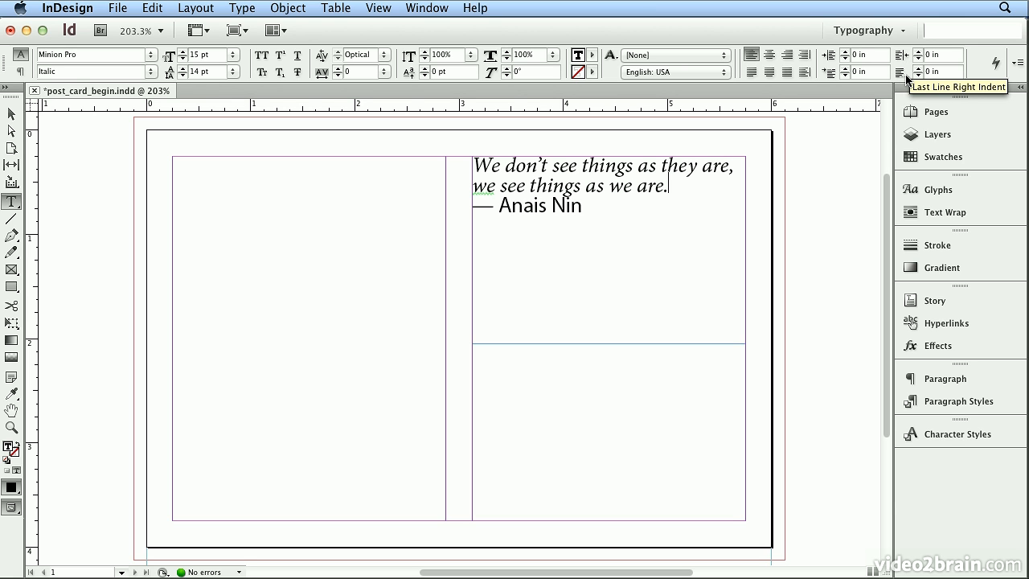
pyautogui.click(21, 72)
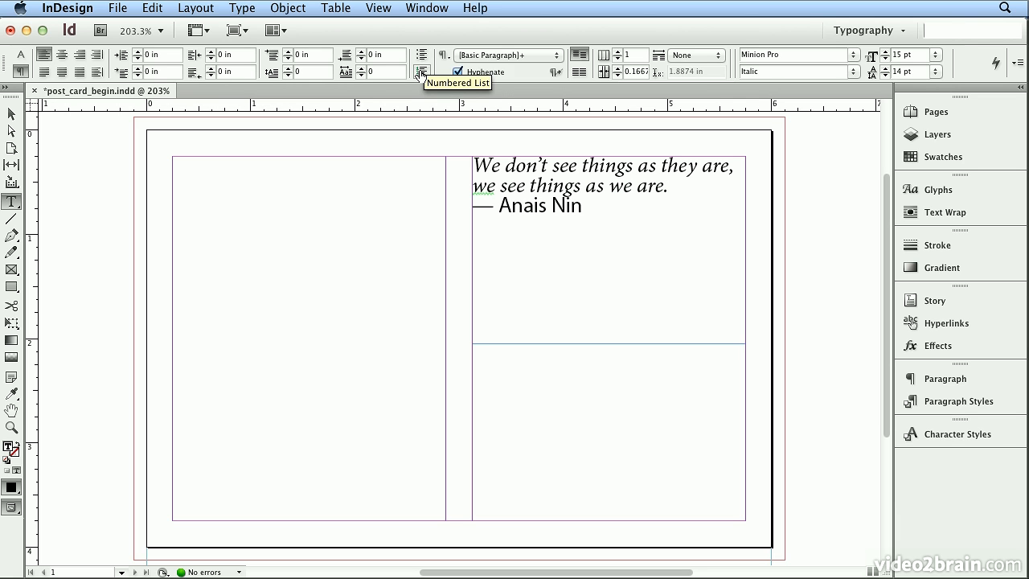
# Try splitting the quote's text frame into two columns, and return it to one column.
pyautogui.click(617, 52)
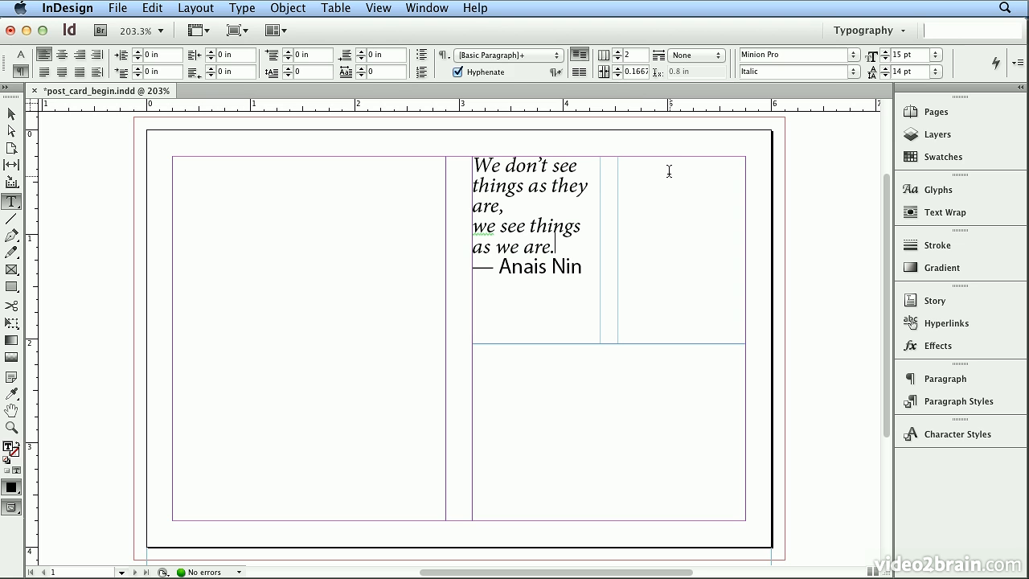
pyautogui.click(619, 59)
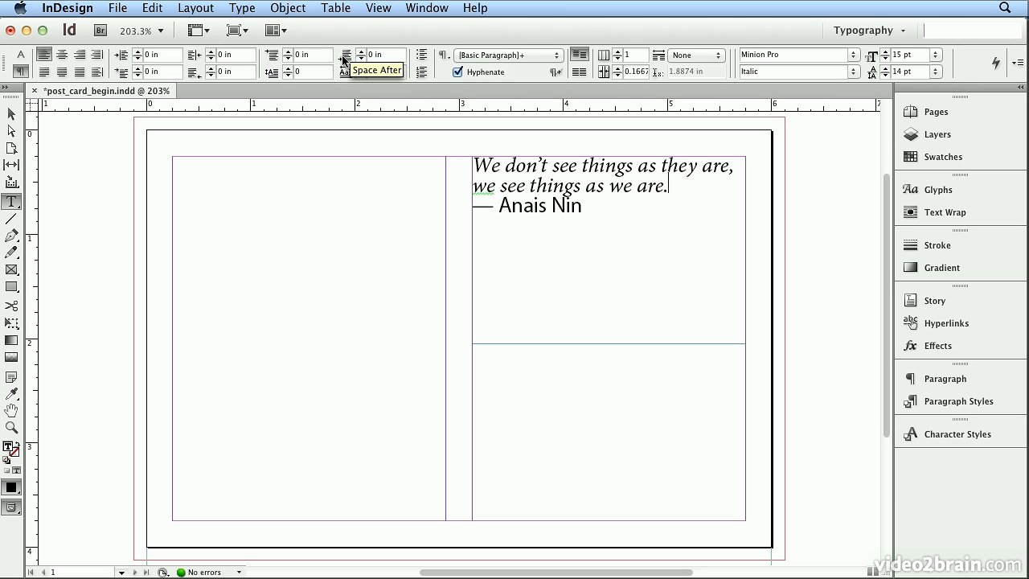
# Add 0.125 in of space after the quote paragraph to separate it from the attribution.
pyautogui.click(361, 52)
pyautogui.click(361, 52)
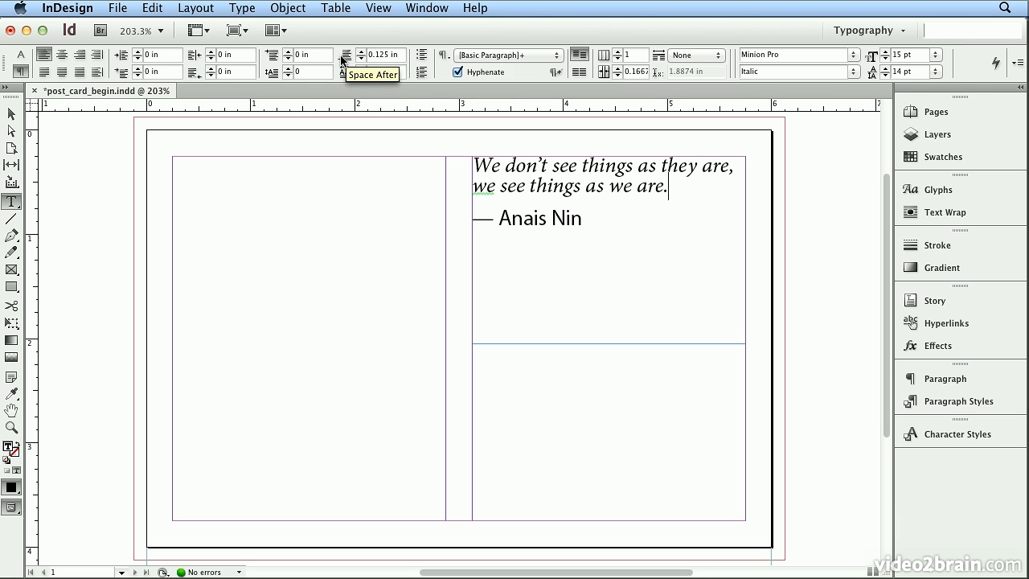
# Apply a 50% tint of the [Black] swatch to the attribution line and deselect it.
pyautogui.moveTo(614, 222); pyautogui.dragTo(459, 220)
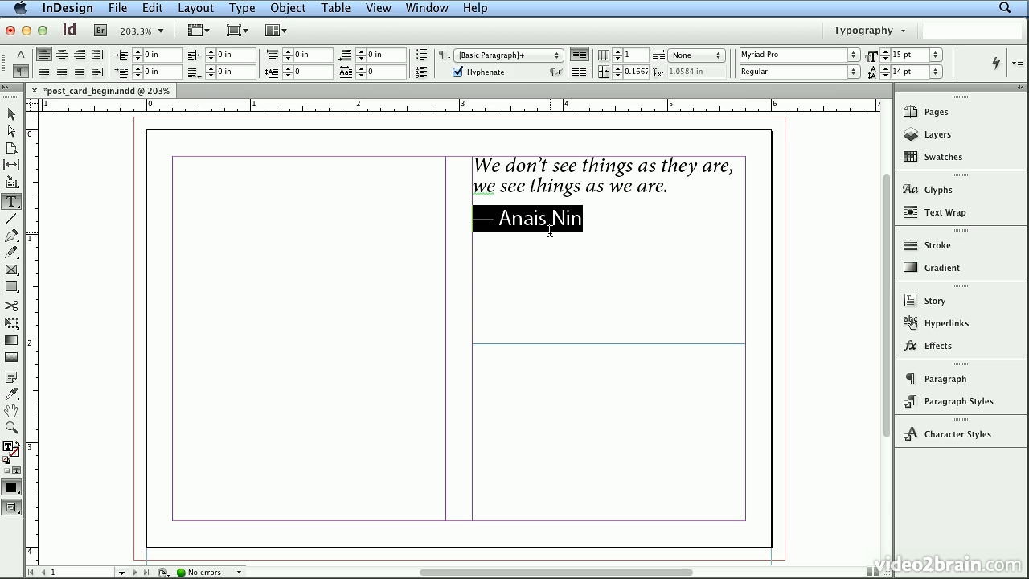
pyautogui.click(944, 163)
pyautogui.click(884, 36)
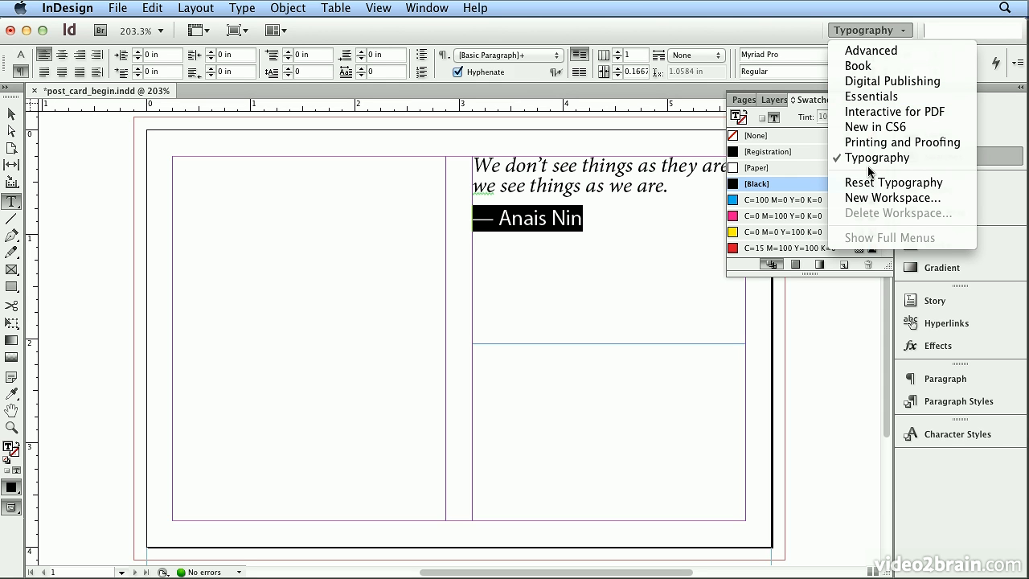
pyautogui.click(783, 183)
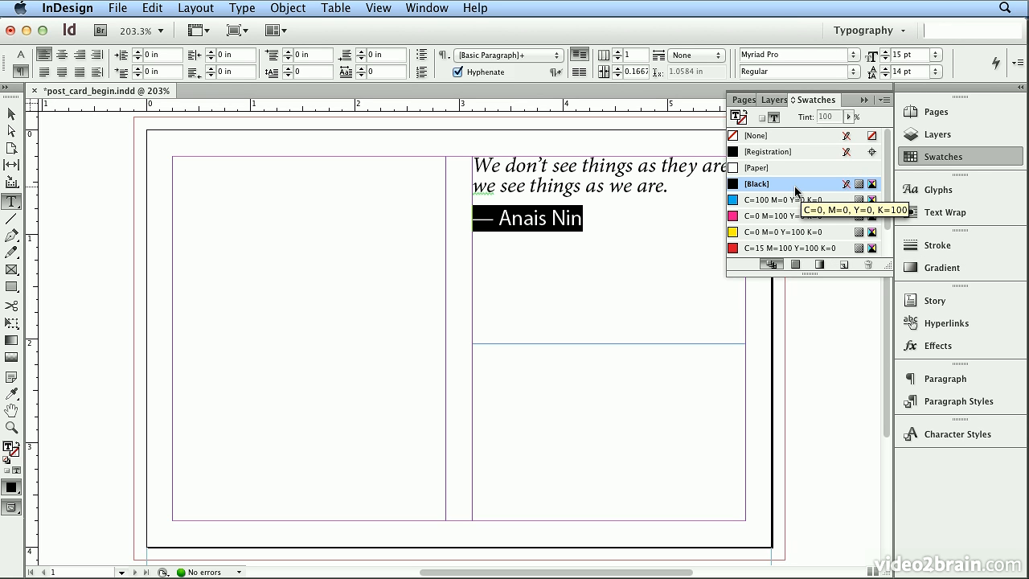
pyautogui.click(847, 117)
pyautogui.moveTo(849, 133); pyautogui.dragTo(810, 135)
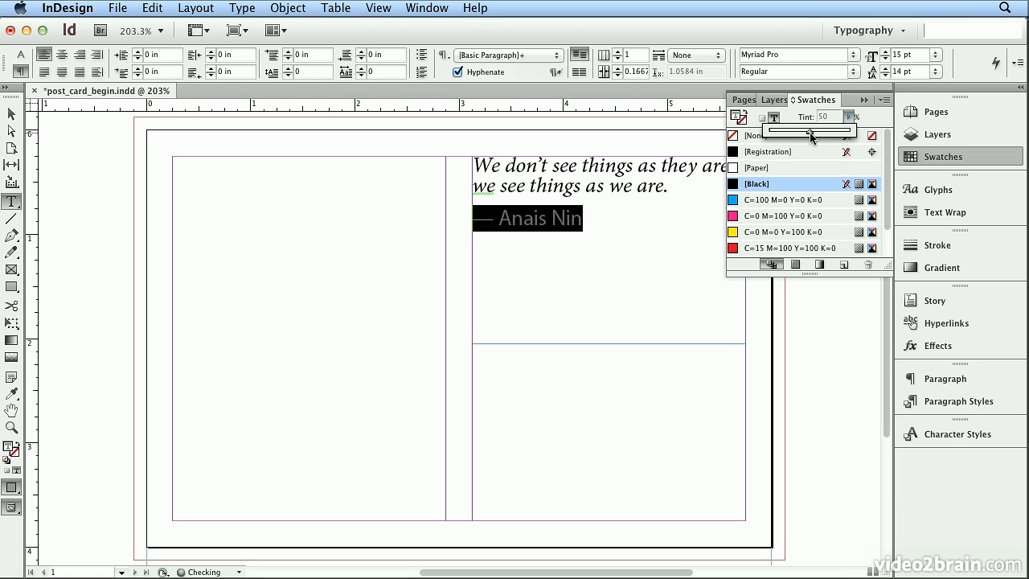
pyautogui.click(632, 218)
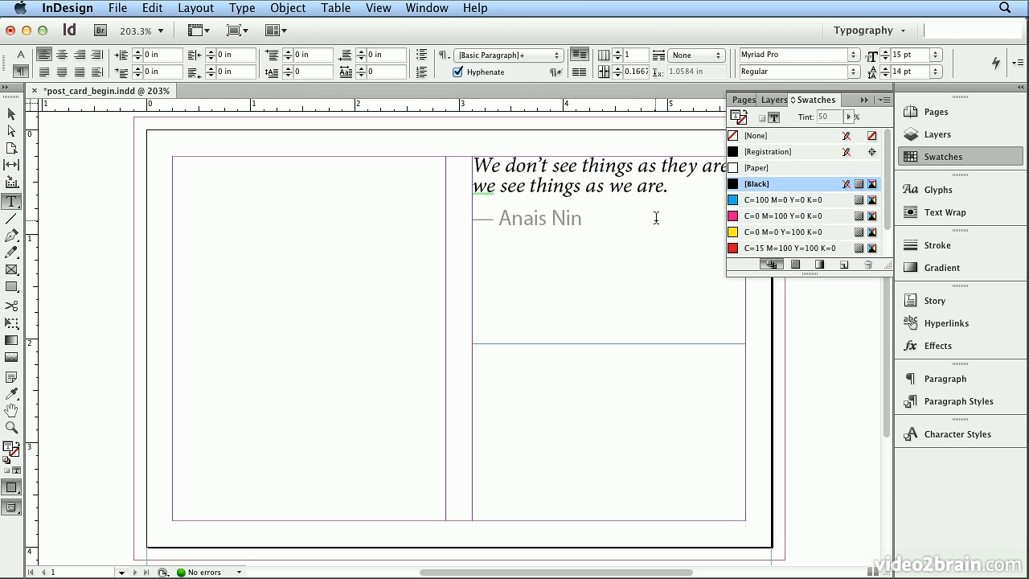
# Set the attribution line's black tint to 75% and collapse the swatches.
pyautogui.moveTo(655, 218); pyautogui.dragTo(478, 216)
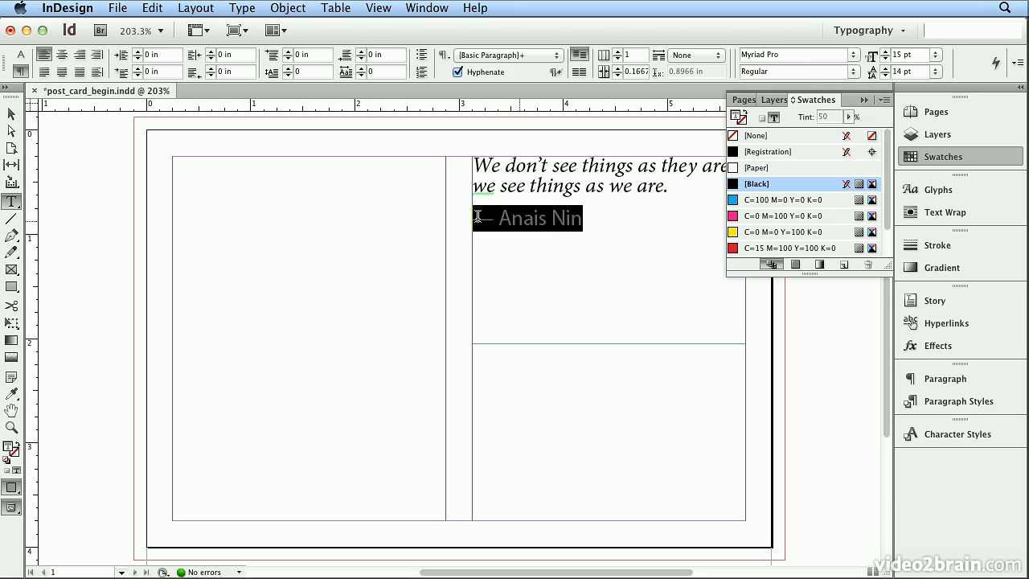
pyautogui.doubleClick(826, 116)
pyautogui.write('75')
pyautogui.click(933, 160)
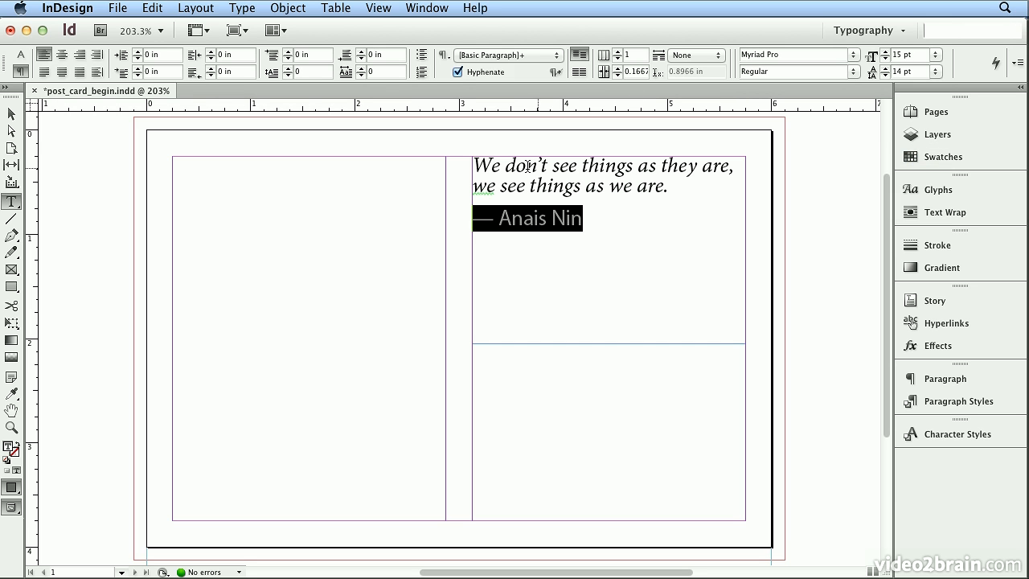
# Shorten the quote's text frame from its top edge to about 0.87 in high, move it down to Y about 1.41 in, and deselect it.
pyautogui.click(11, 117)
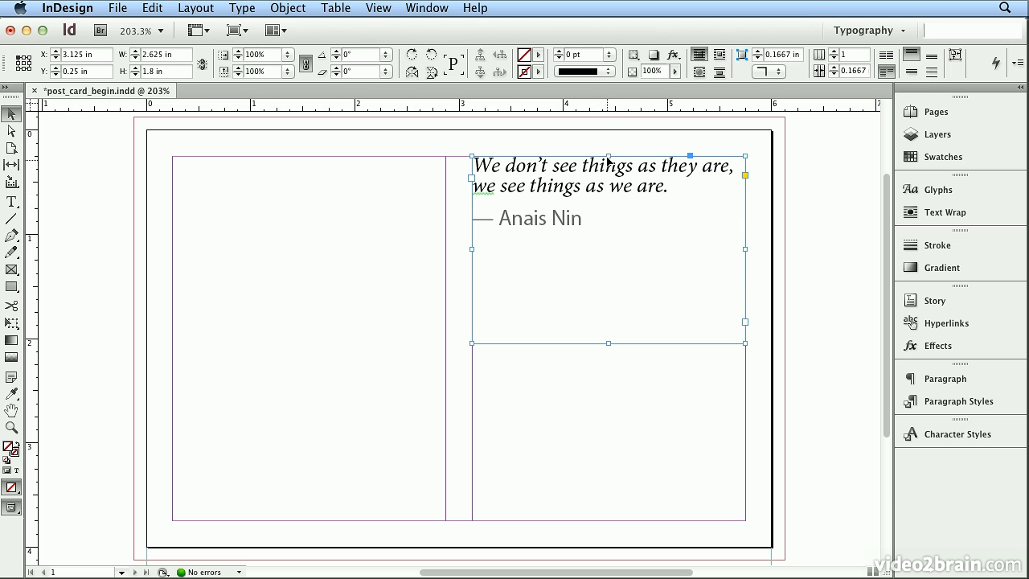
pyautogui.moveTo(609, 154); pyautogui.dragTo(608, 252)
pyautogui.moveTo(597, 288); pyautogui.dragTo(600, 313)
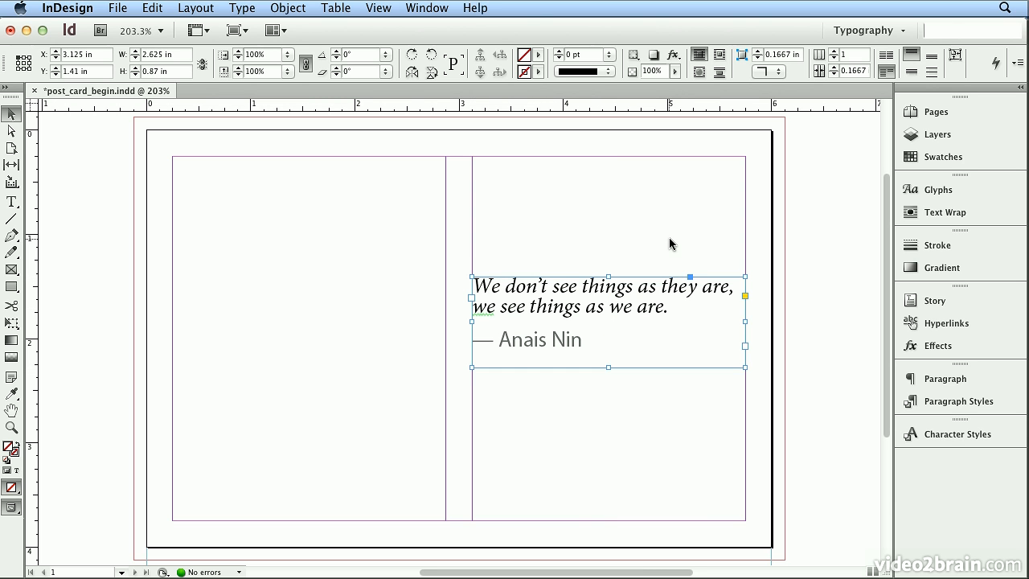
pyautogui.click(671, 244)
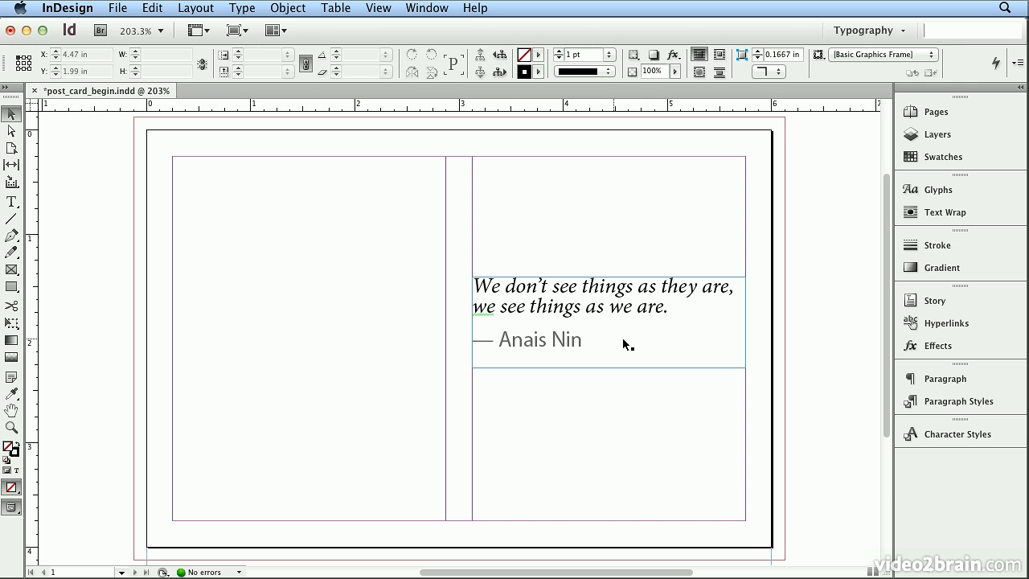
# Place the text cursor in the quote's second line and show the character formatting controls.
pyautogui.doubleClick(646, 306)
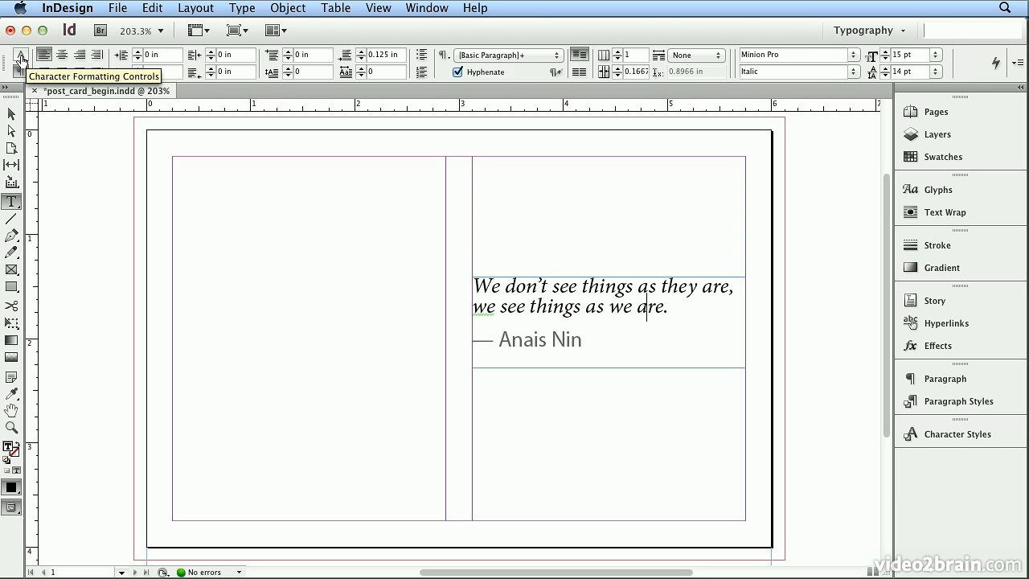
pyautogui.click(22, 58)
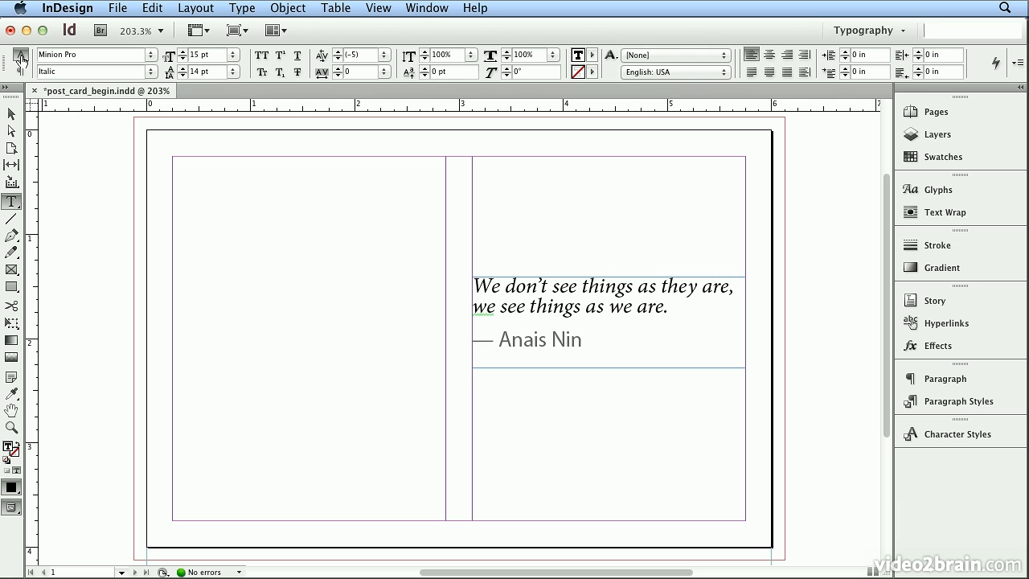